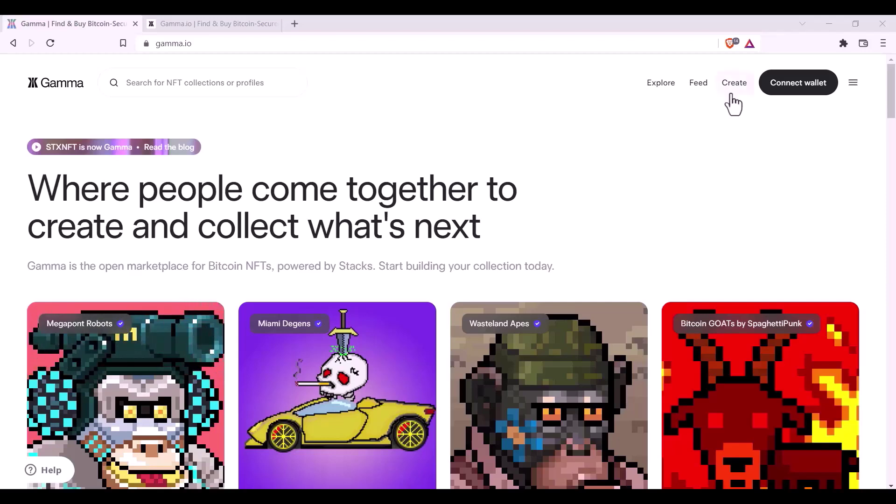
# Switch to the second browser tab showing the create.gamma.io page
pyautogui.click(234, 24)
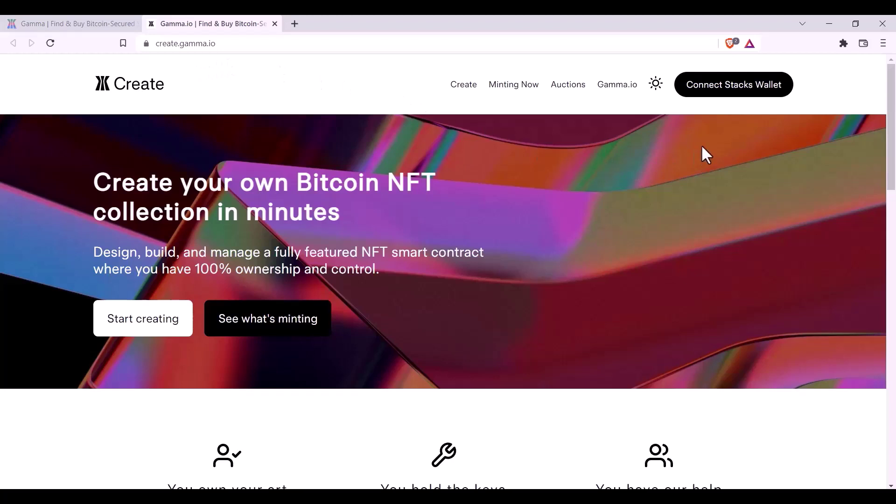
# Connect the Stacks wallet to Gamma Create by signing in with Account 1 in Hiro Wallet
pyautogui.click(725, 94)
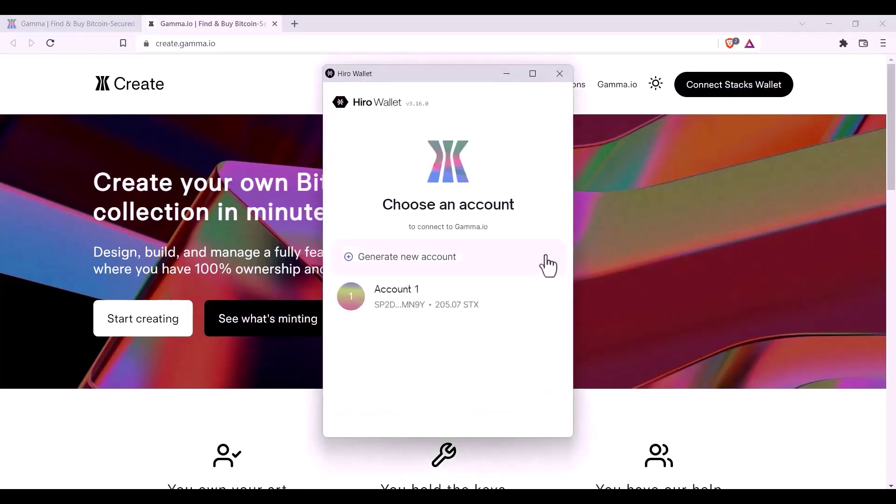
pyautogui.click(476, 308)
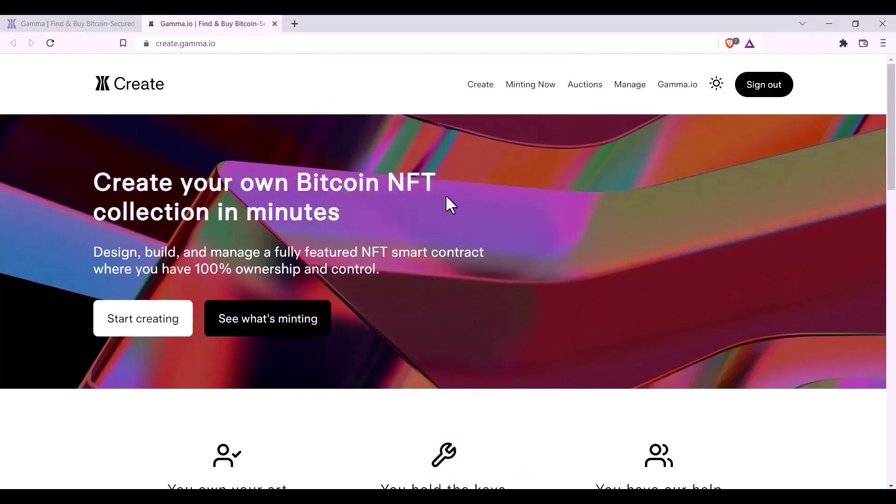
pyautogui.scroll(-8, 445, 197)
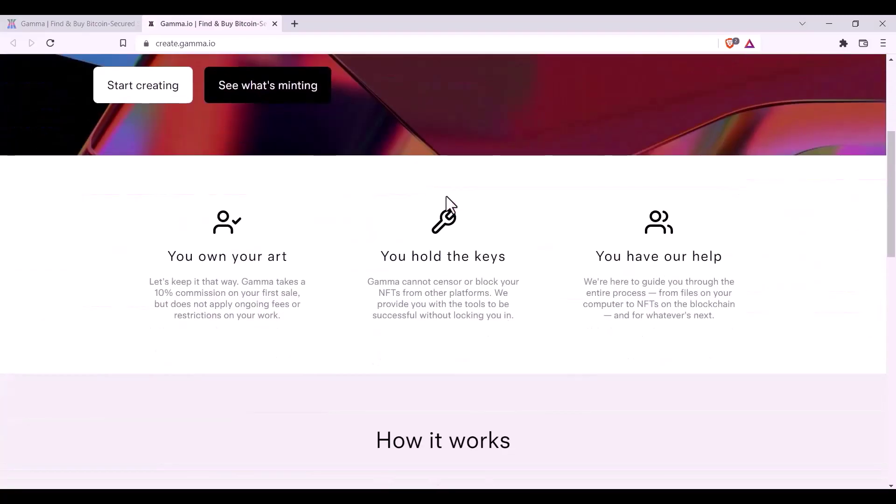
pyautogui.scroll(-3, 446, 196)
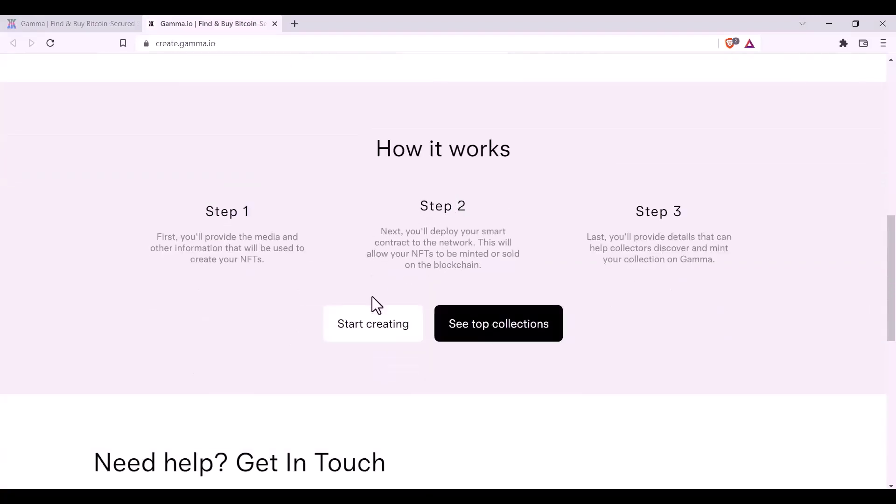
# Start creating a collection and scroll through the three getting-started steps
pyautogui.click(373, 327)
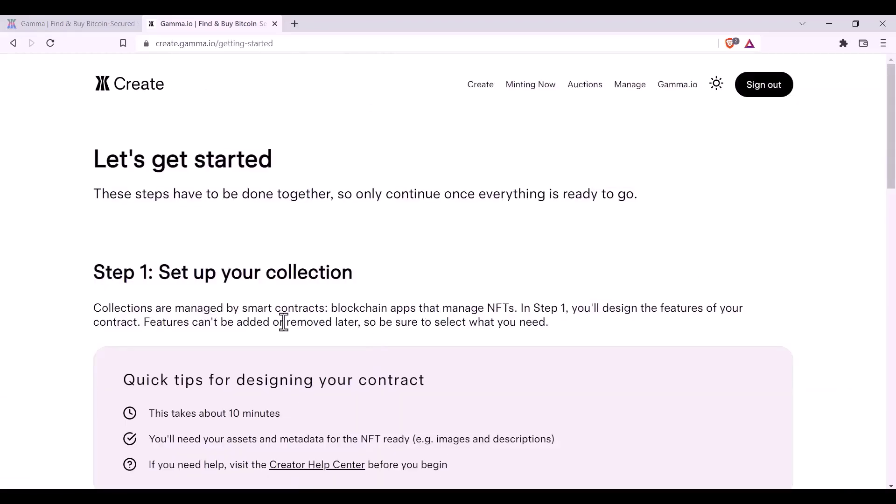
pyautogui.scroll(-9, 284, 322)
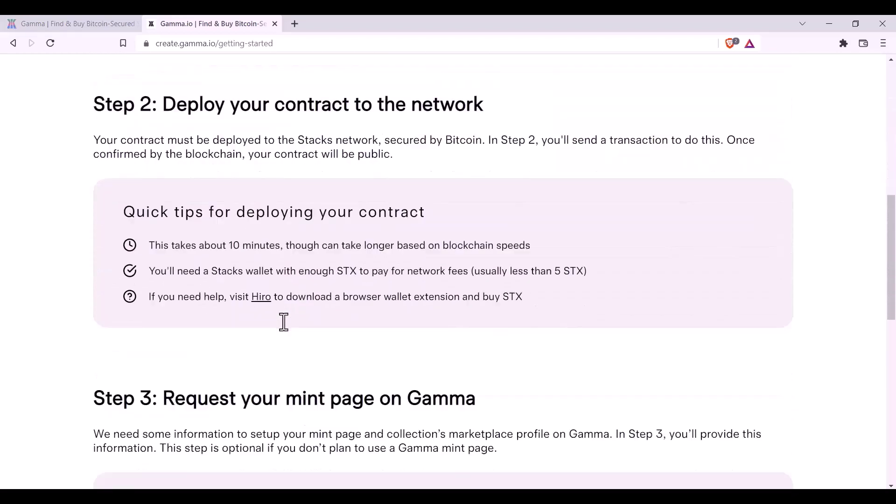
pyautogui.scroll(-8, 283, 321)
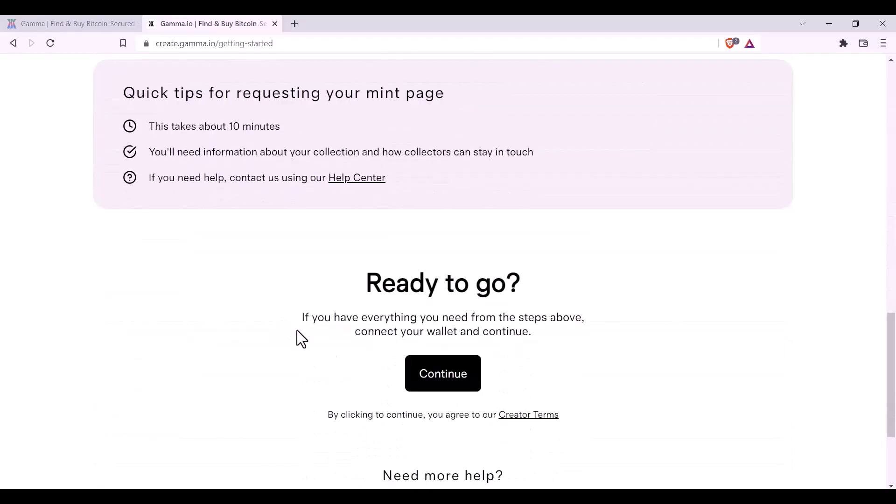
# Continue past the guide, pick Public Mint as the contract type, and review its rules
pyautogui.click(425, 380)
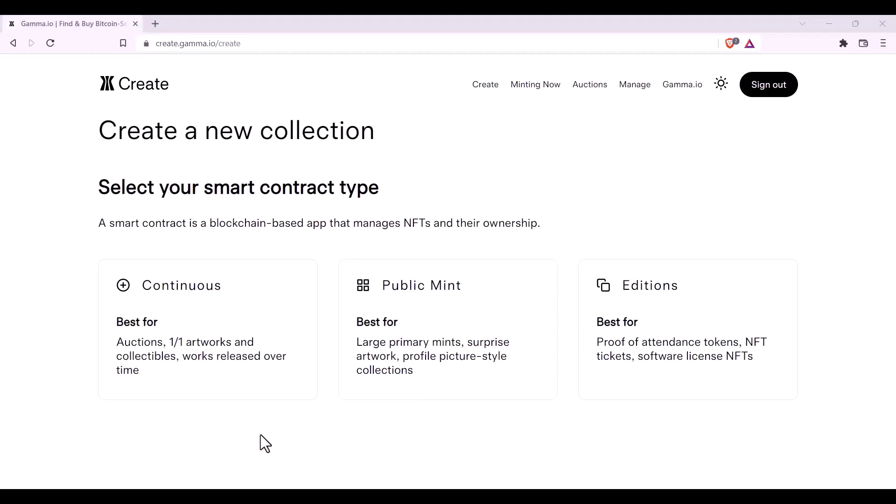
pyautogui.click(390, 376)
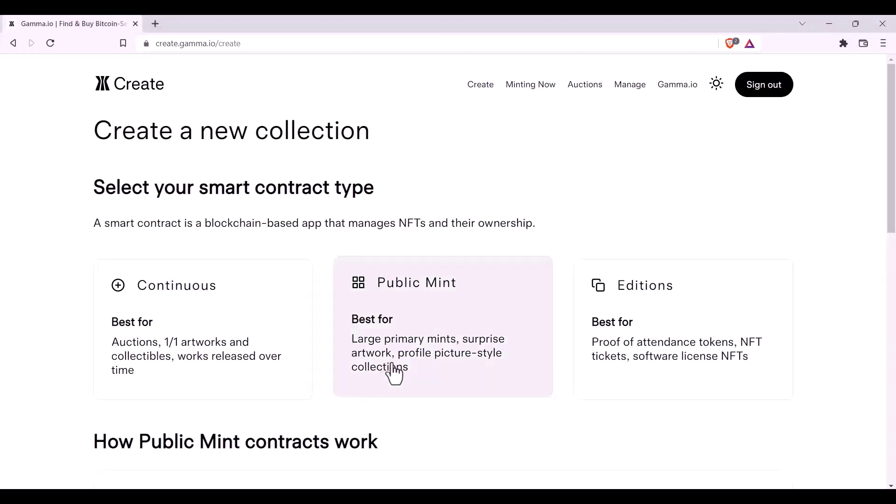
pyautogui.scroll(-3, 284, 431)
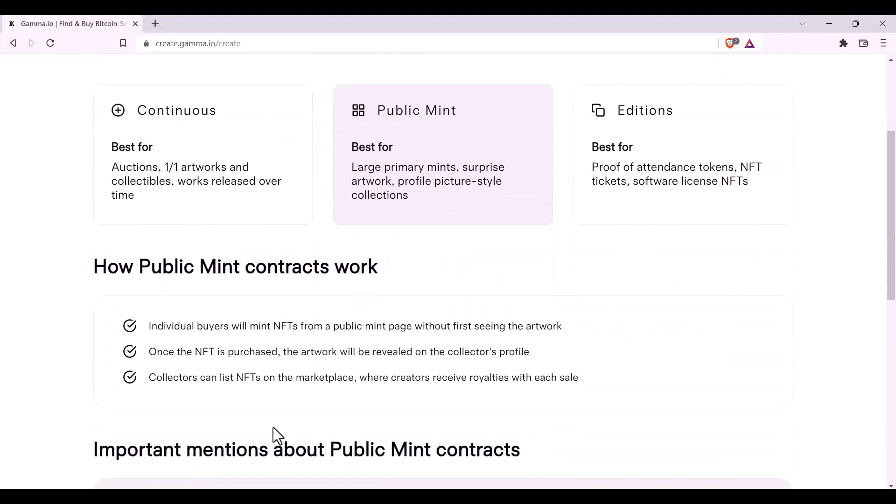
pyautogui.scroll(-3, 274, 427)
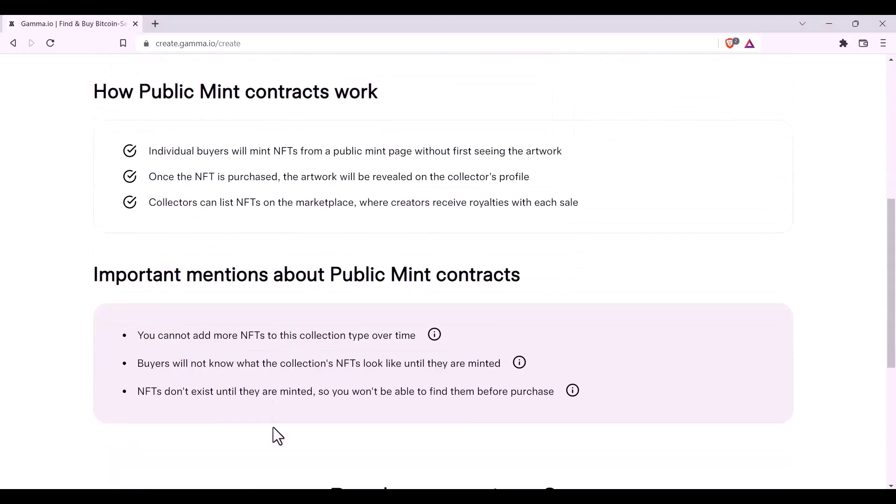
pyautogui.scroll(-3, 274, 428)
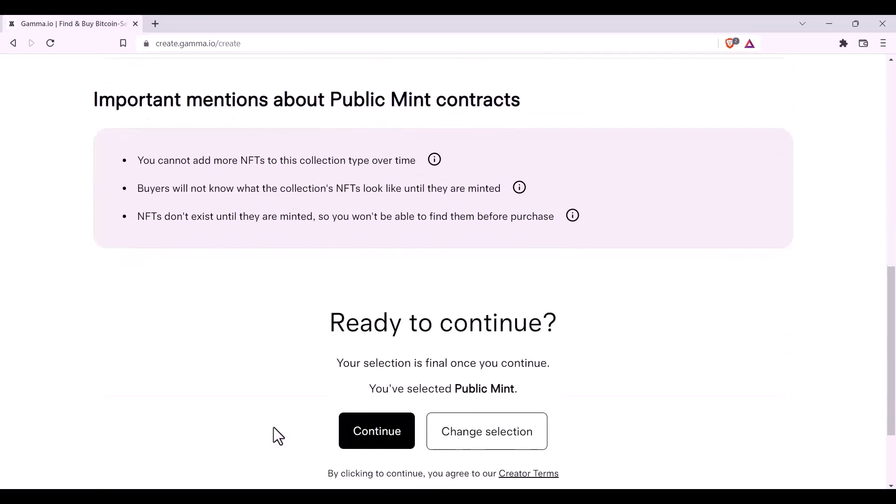
# Confirm Public Mint, then paste the collection name 'All The Faces' and its description
pyautogui.click(349, 438)
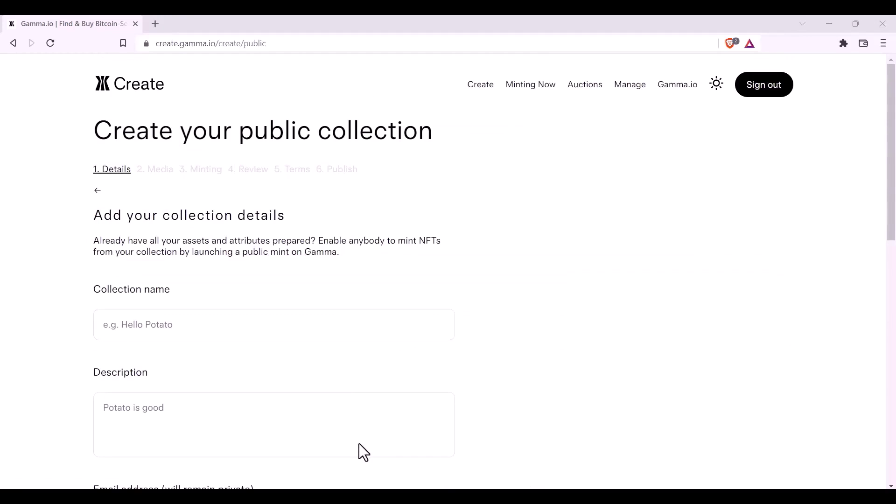
pyautogui.click(157, 327)
pyautogui.write('All The Faces')
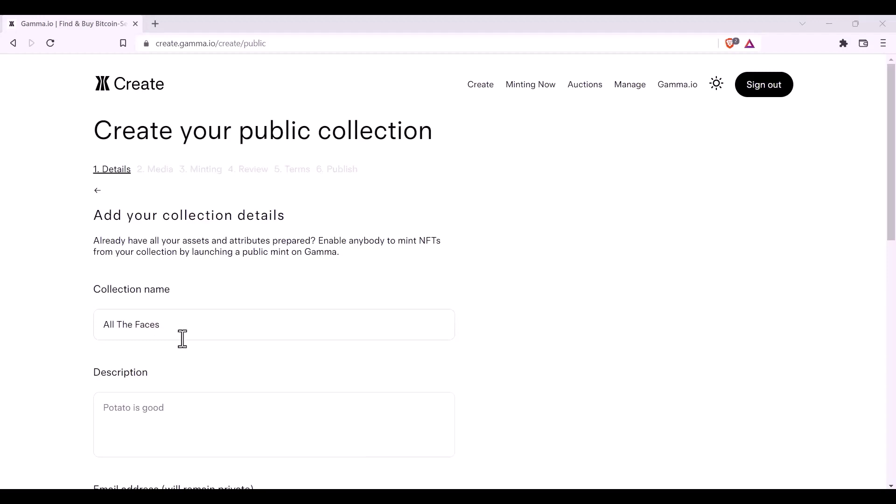
pyautogui.click(160, 408)
pyautogui.write('A limited collection of faces to brighten up your day')
# Paste the contact e-mail address, leaving the website, social links and artist address empty
pyautogui.scroll(-4, 160, 327)
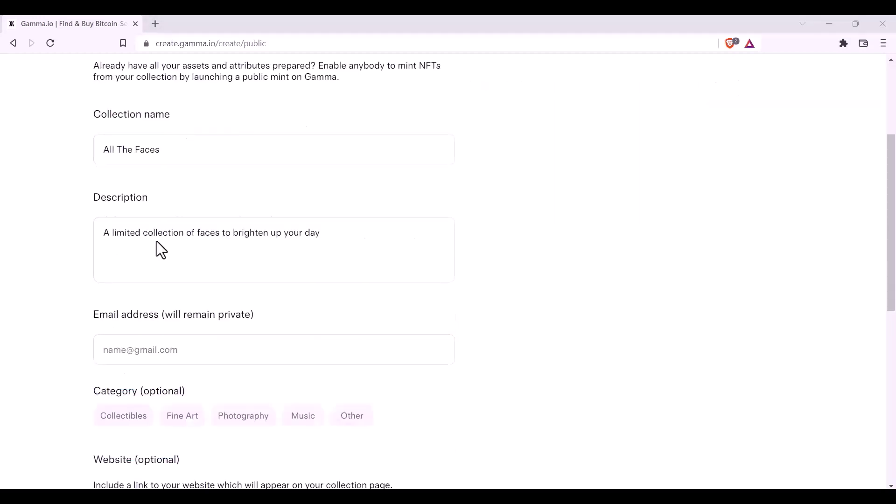
pyautogui.click(158, 358)
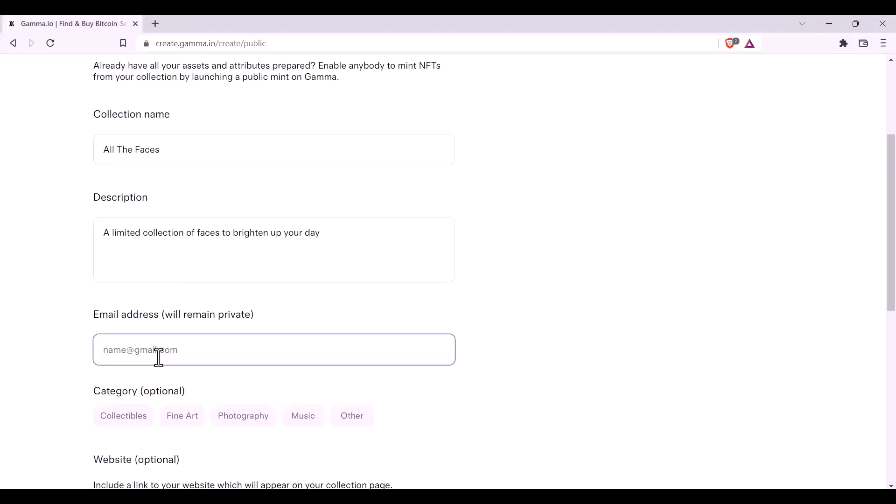
pyautogui.hotkey('ctrl', 'v')
pyautogui.click(358, 440)
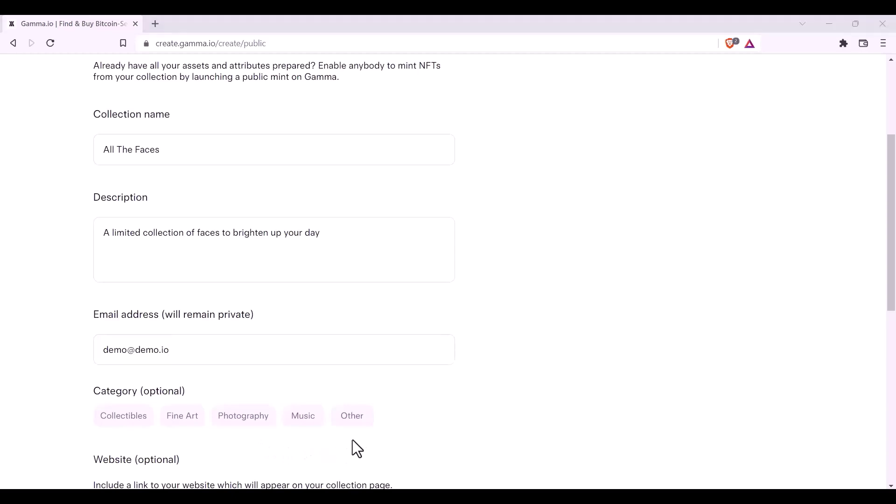
pyautogui.scroll(-6, 353, 441)
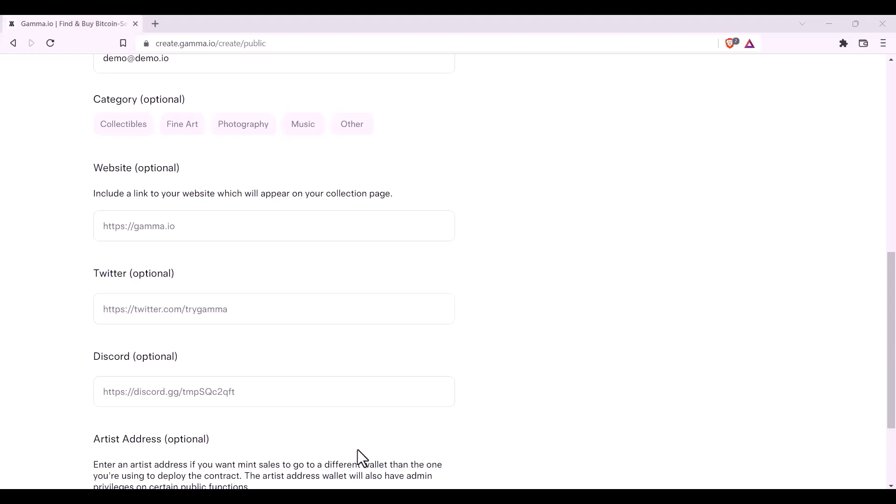
pyautogui.scroll(1, 362, 459)
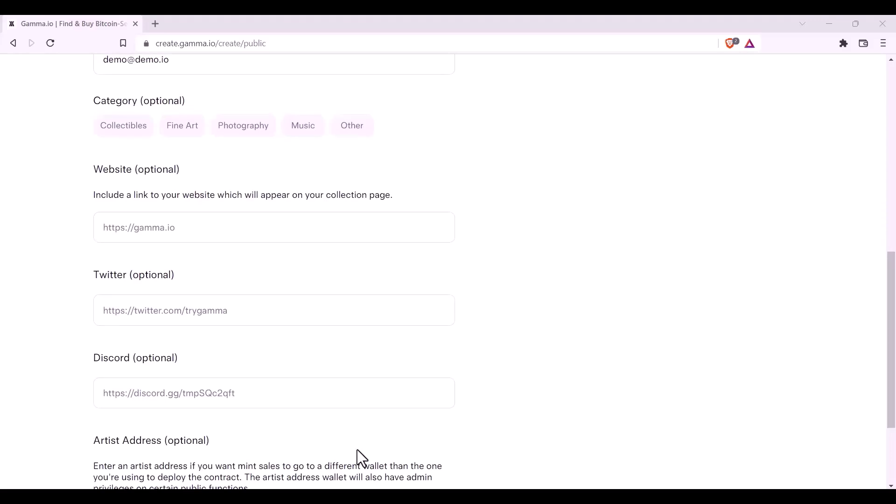
pyautogui.scroll(-3, 362, 459)
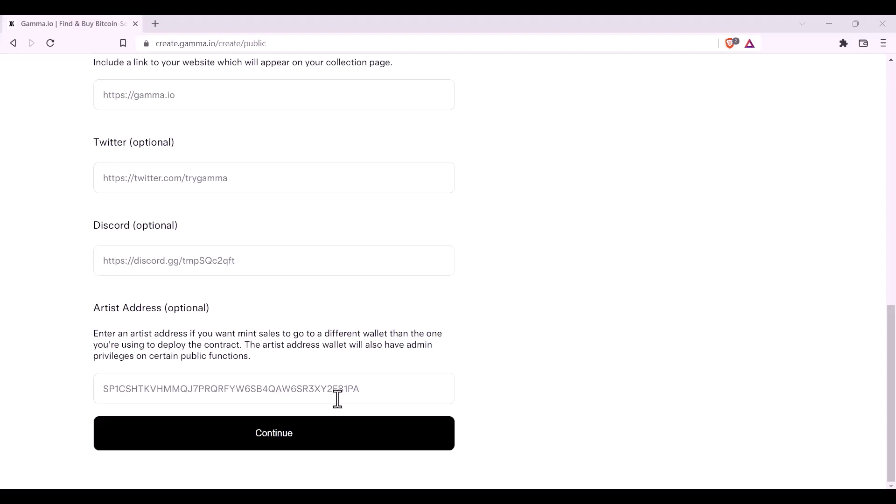
# On the Media step, upload the 'cover image' file as the collection logo
pyautogui.click(310, 439)
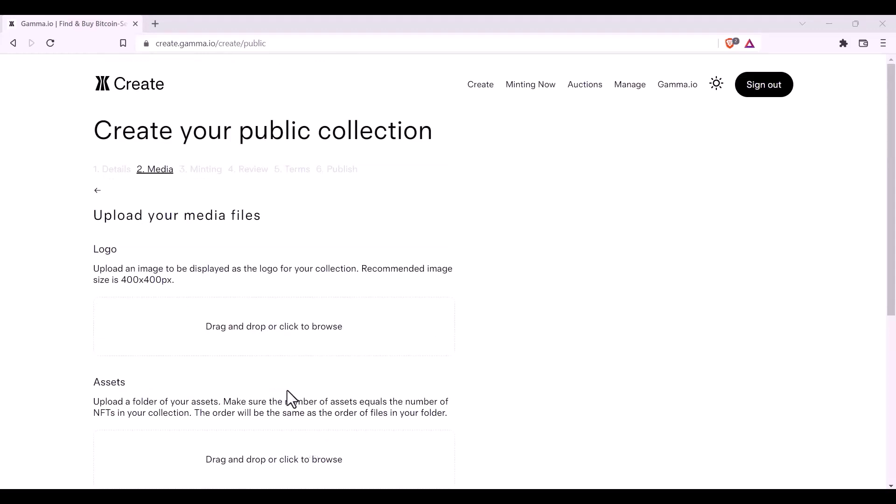
pyautogui.click(263, 331)
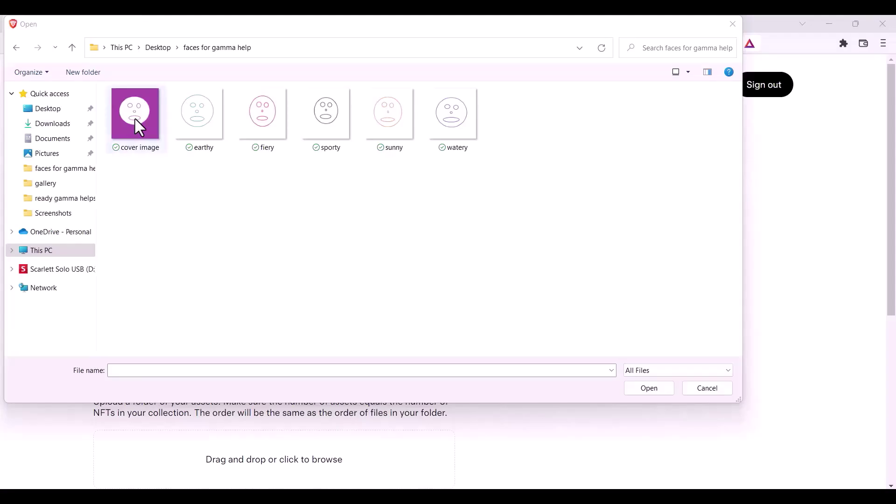
pyautogui.click(139, 127)
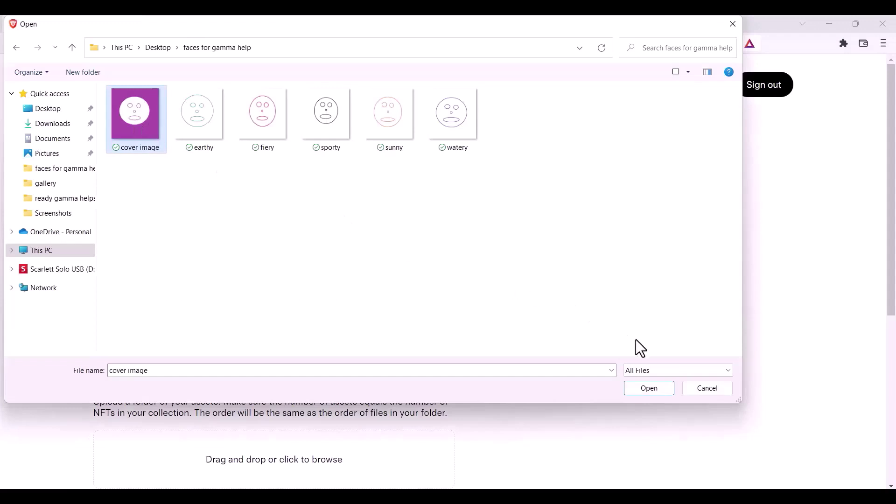
pyautogui.click(664, 402)
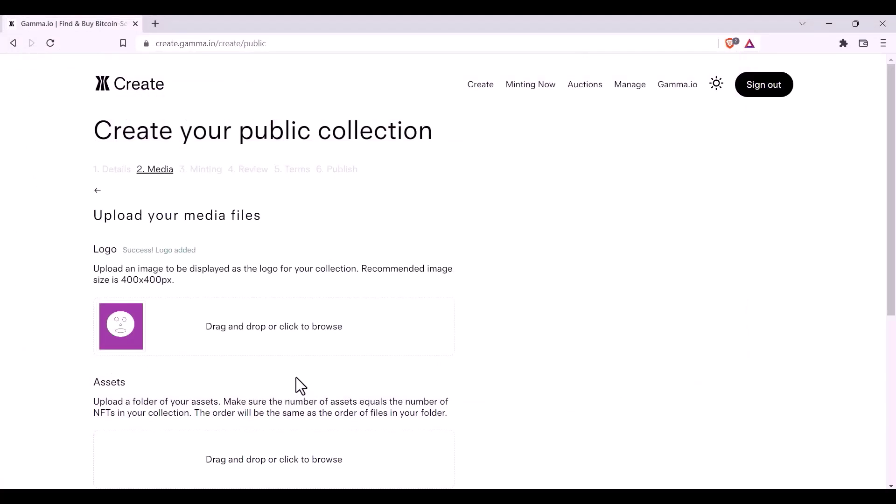
# Upload the earthy, fiery, sporty, sunny and watery face images as collection assets
pyautogui.scroll(-1, 296, 377)
pyautogui.click(294, 389)
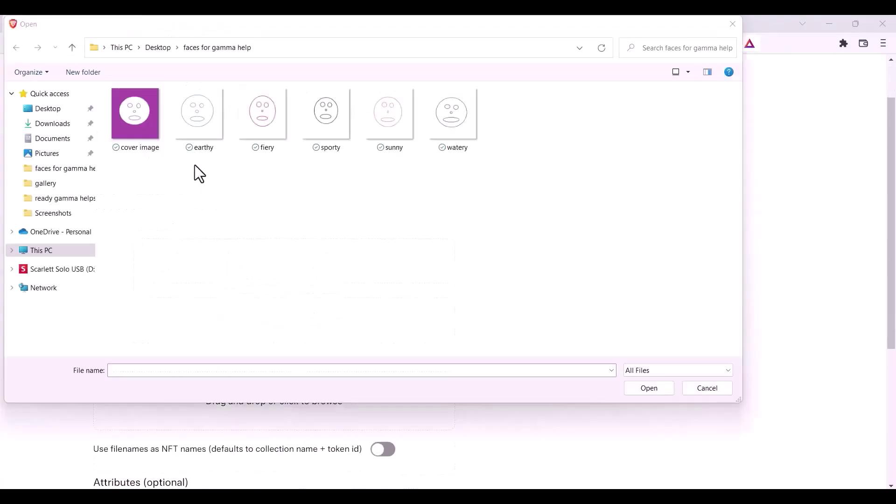
pyautogui.moveTo(194, 163); pyautogui.dragTo(458, 124)
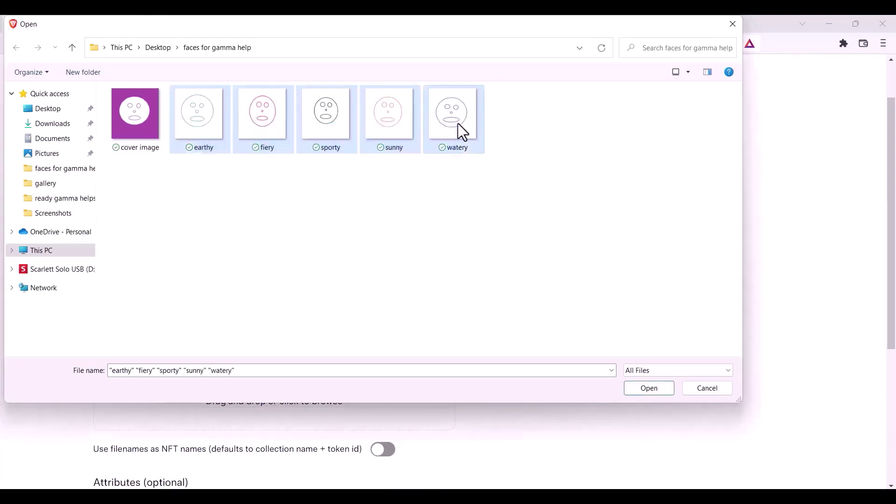
pyautogui.click(640, 391)
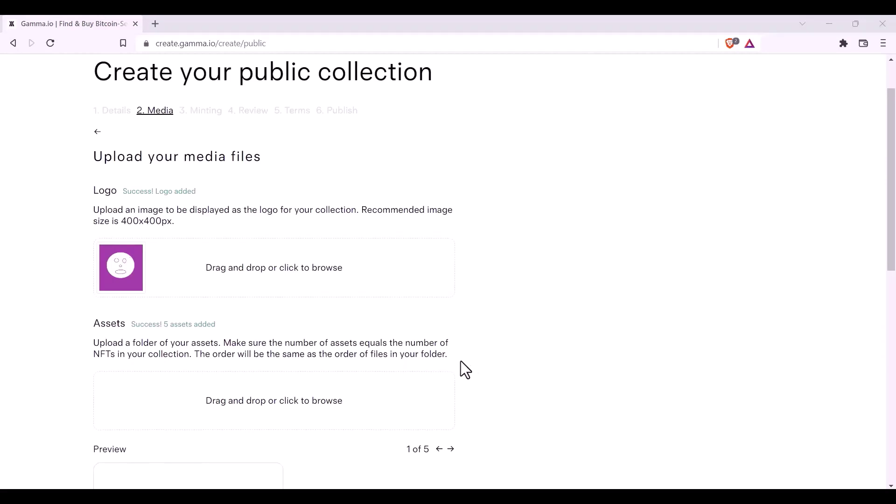
pyautogui.scroll(-5, 473, 362)
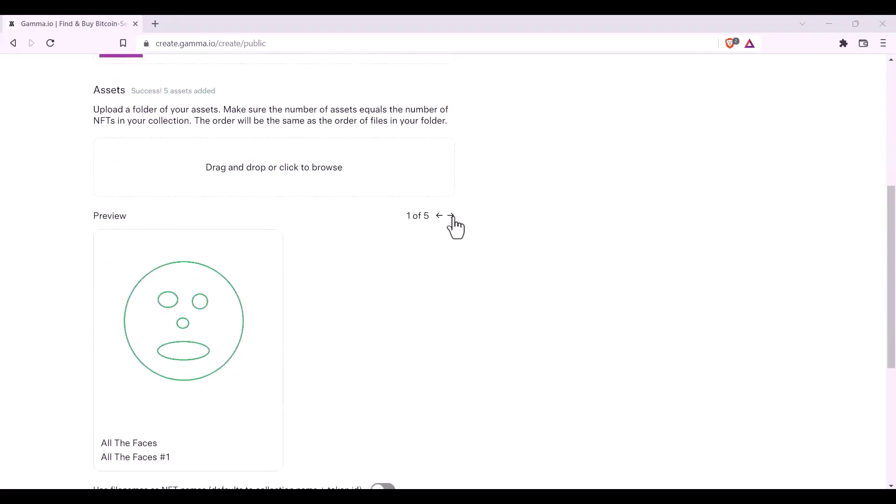
pyautogui.click(451, 217)
pyautogui.click(452, 217)
pyautogui.click(451, 217)
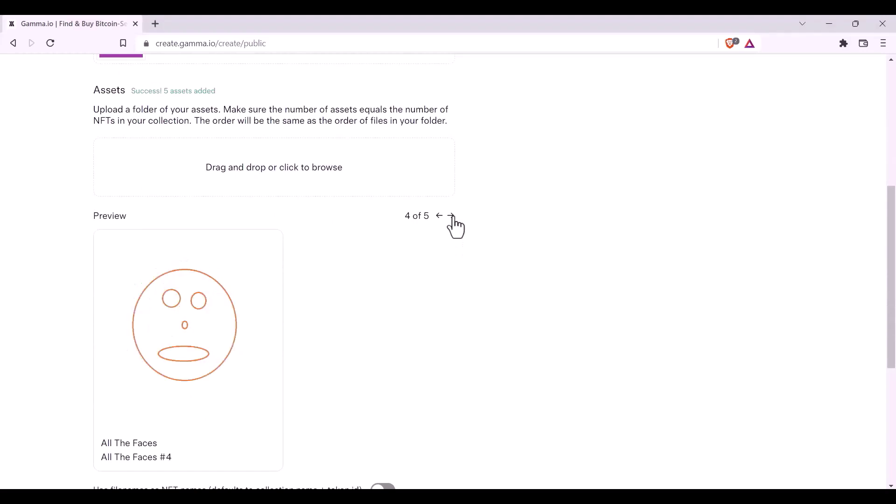
pyautogui.click(452, 217)
pyautogui.click(441, 217)
pyautogui.click(441, 217)
pyautogui.click(441, 217)
# Turn on 'Use filenames as NFT names' so the first NFT is named earthy
pyautogui.click(441, 217)
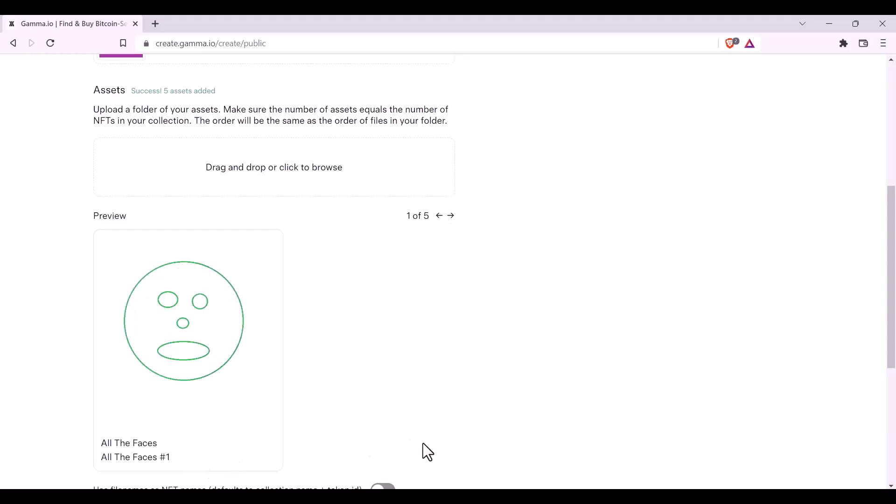
pyautogui.scroll(-2, 423, 444)
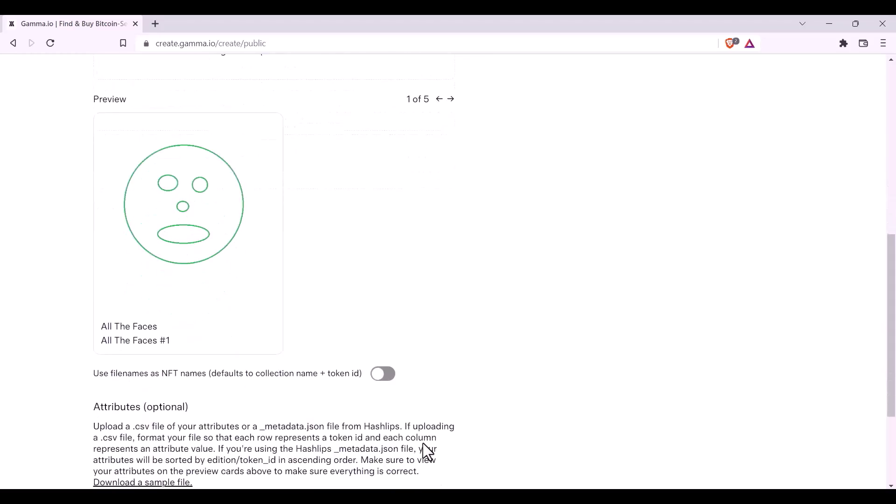
pyautogui.click(377, 380)
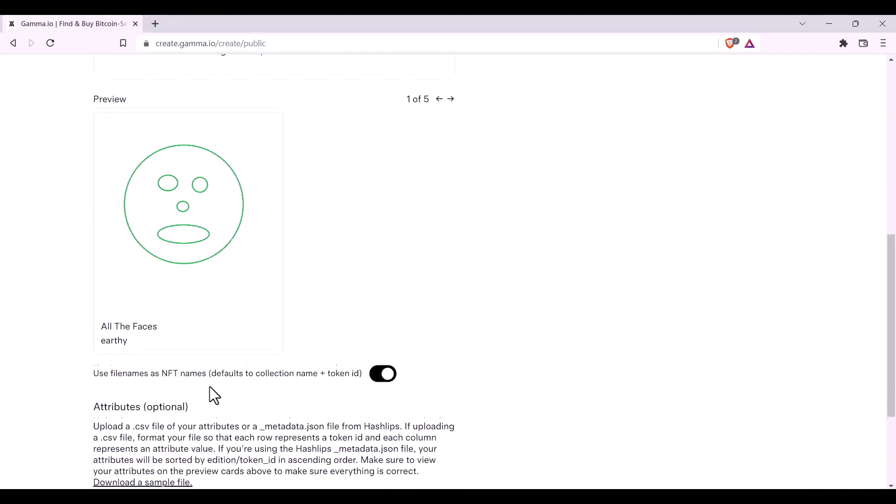
pyautogui.scroll(-1, 209, 387)
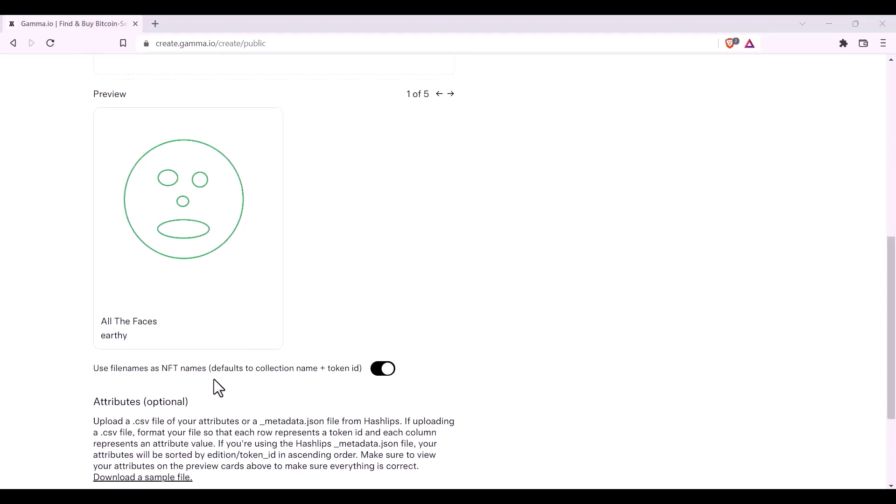
pyautogui.scroll(-2, 213, 379)
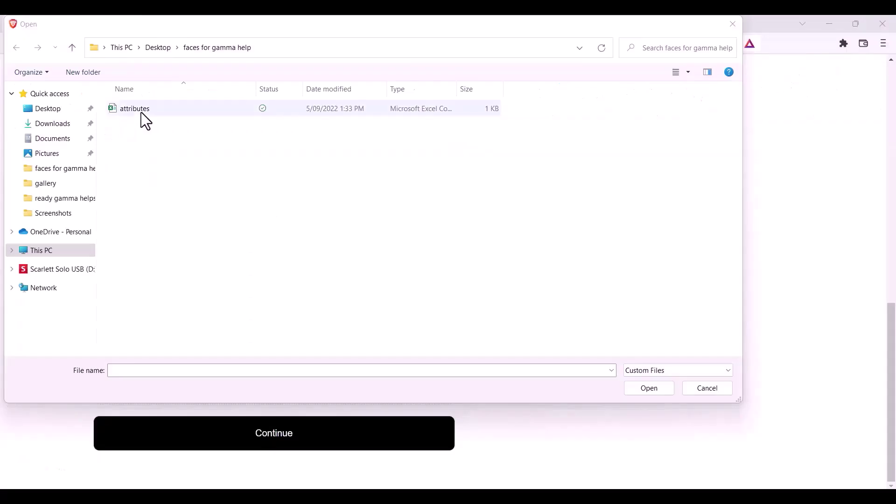
# Upload the 'attributes' file for all 5 assets and continue to the Minting step
pyautogui.click(141, 112)
pyautogui.click(640, 388)
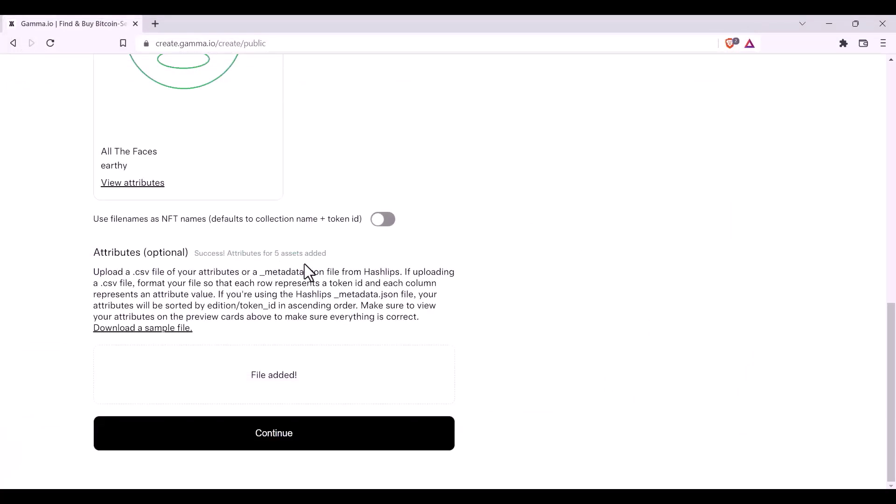
pyautogui.click(267, 443)
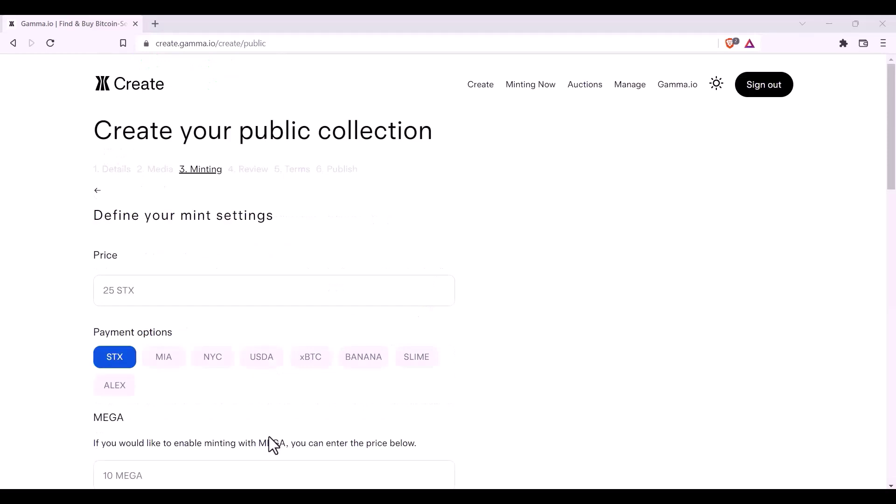
# Enter 35 STX as the mint price, removing a stray 0 first
pyautogui.click(144, 298)
pyautogui.write('0')
pyautogui.press('BackSpace')
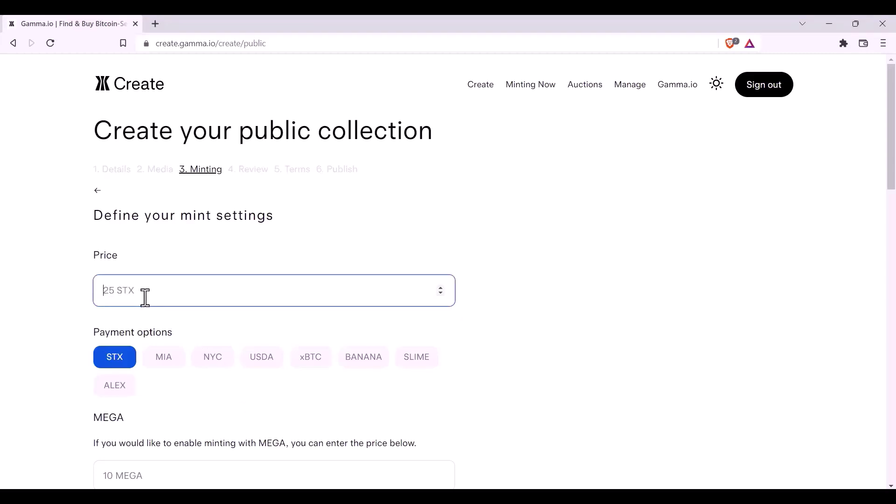
pyautogui.write('35')
pyautogui.scroll(-1, 132, 406)
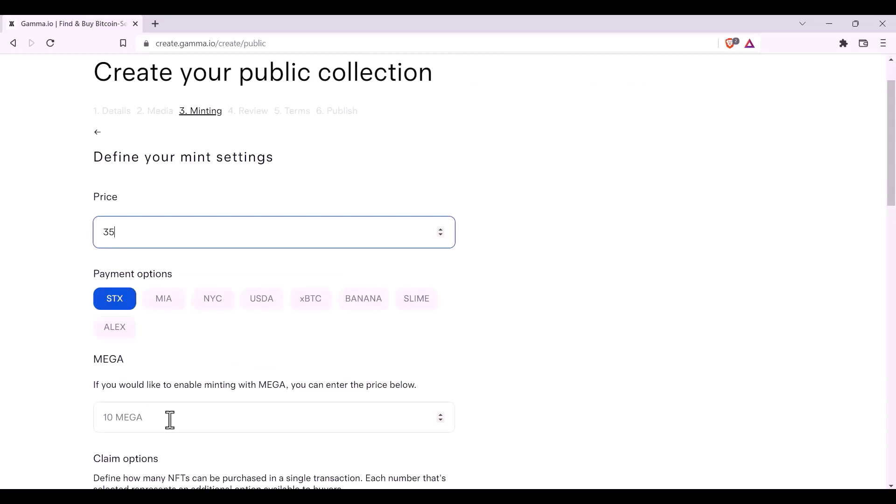
# Add claim options of 2, 3, 5 and 4 NFTs per transaction alongside 1
pyautogui.scroll(-2, 156, 416)
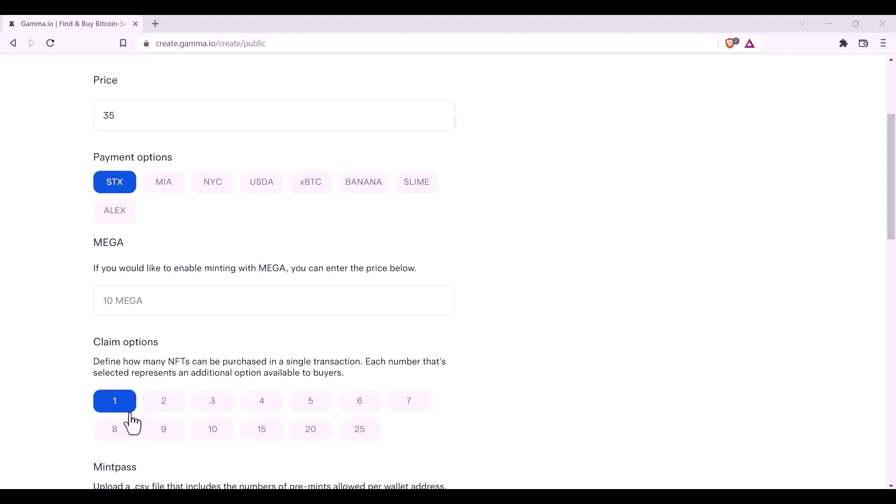
pyautogui.click(163, 415)
pyautogui.click(216, 414)
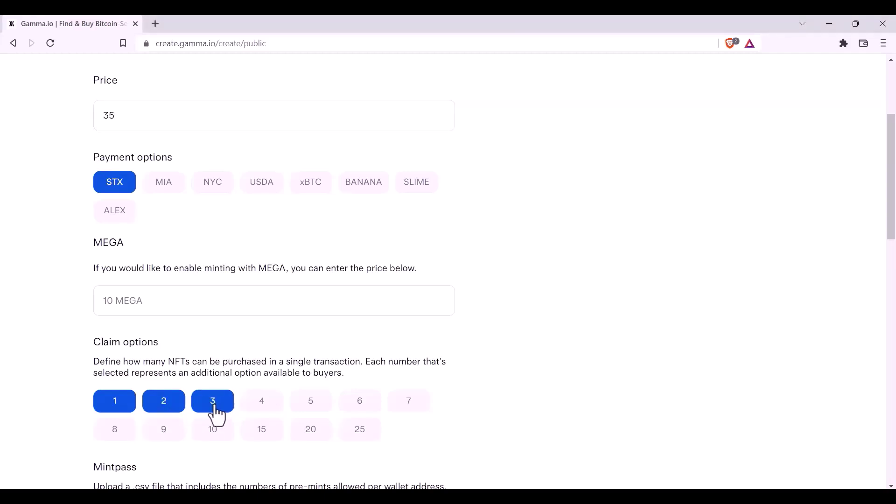
pyautogui.click(315, 407)
pyautogui.click(264, 407)
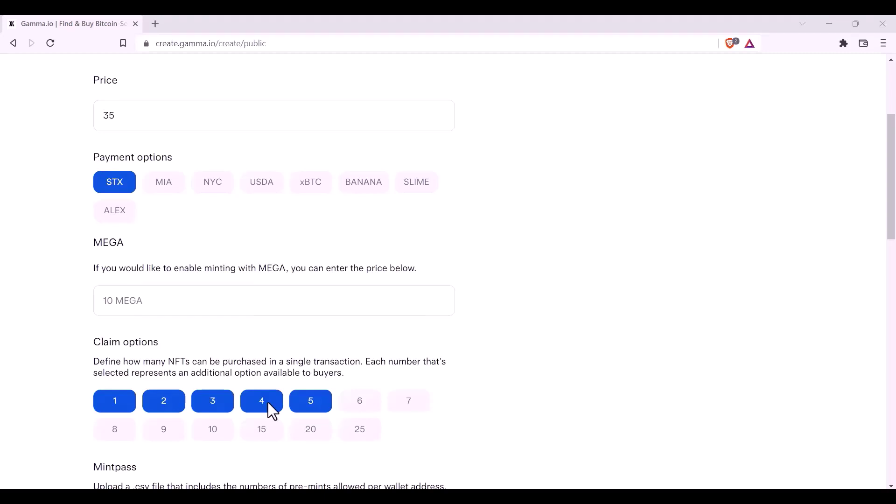
pyautogui.scroll(-3, 268, 402)
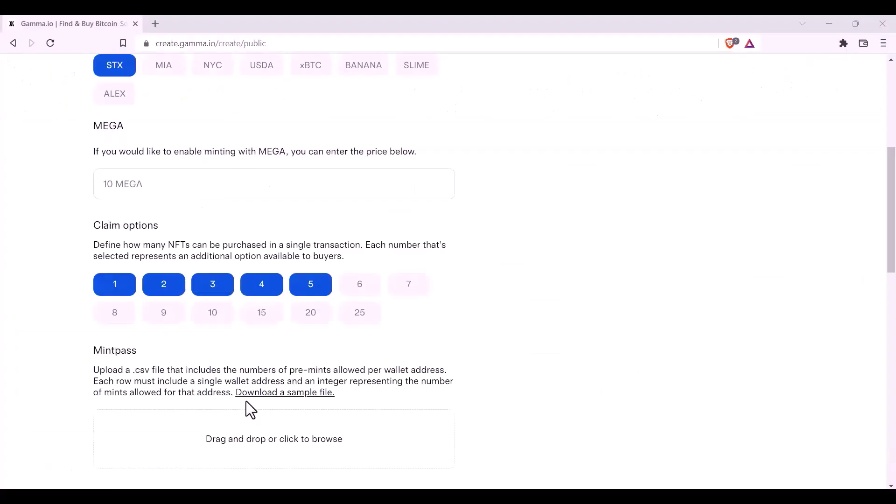
# Scroll down to the Airdrop upload section with its sample-file link
pyautogui.scroll(-4, 251, 411)
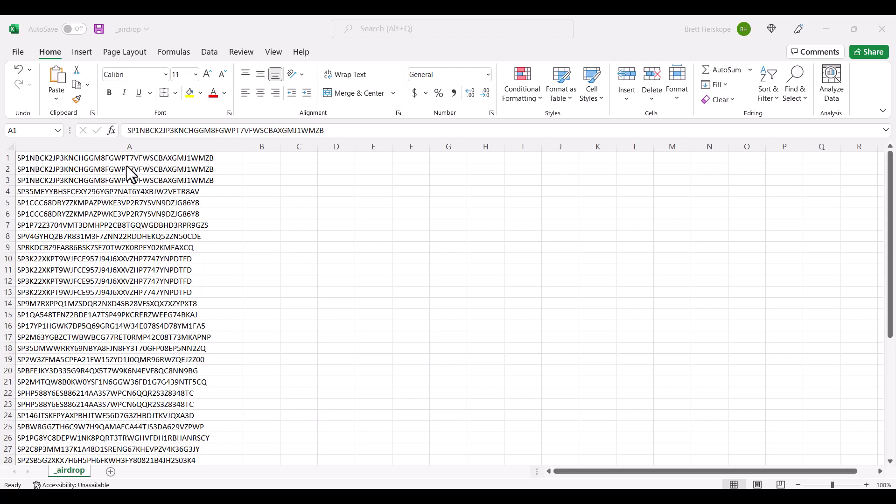
# Return from the spreadsheet to the collection form and scroll to Minting Status
pyautogui.hotkey('alt', 'Tab')
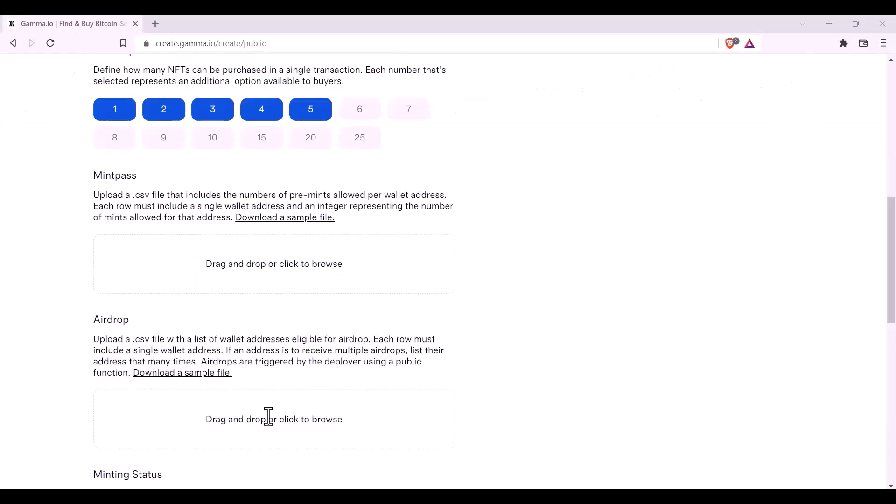
pyautogui.scroll(-4, 268, 416)
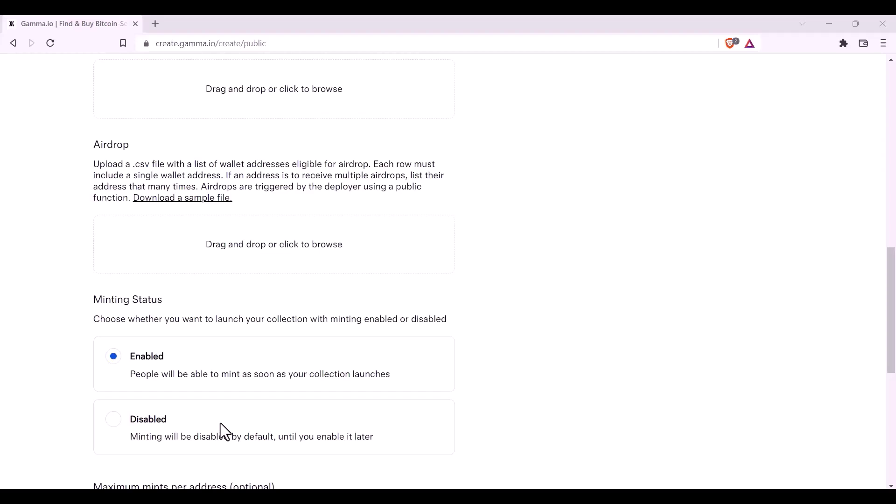
# Keep minting, maximum mints and visibility unchanged and continue to the Review step
pyautogui.scroll(-3, 220, 423)
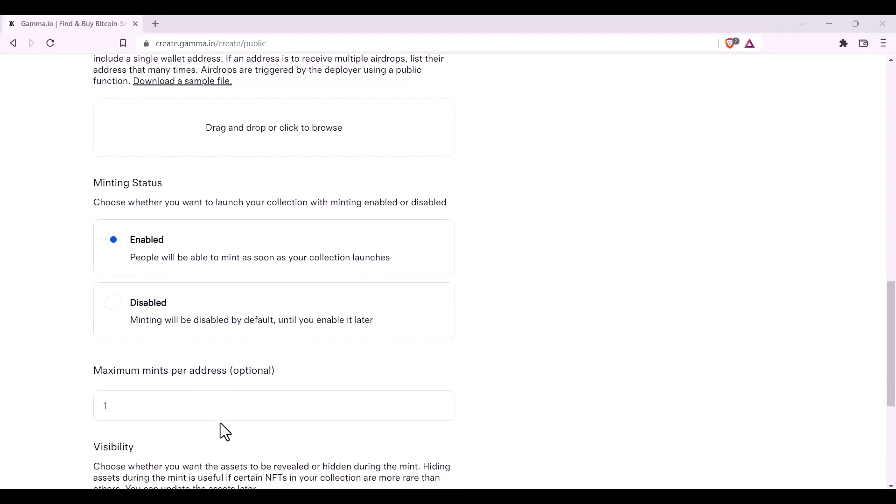
pyautogui.scroll(-4, 220, 424)
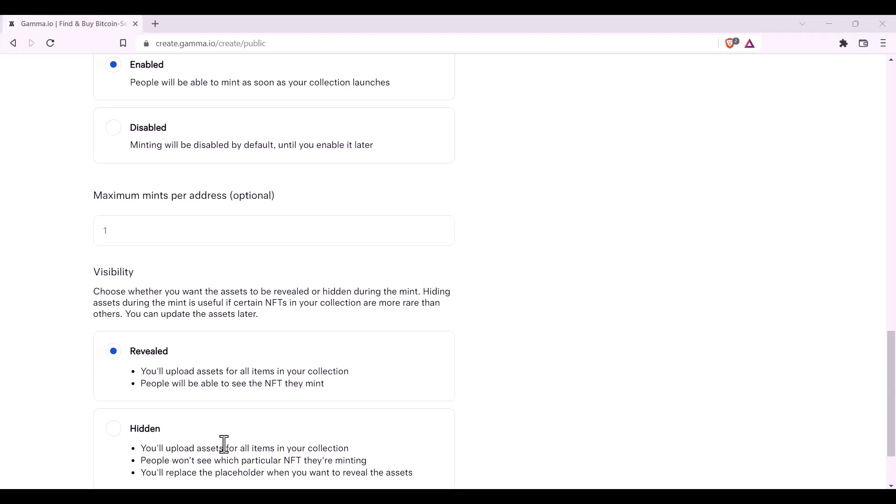
pyautogui.scroll(-2, 224, 443)
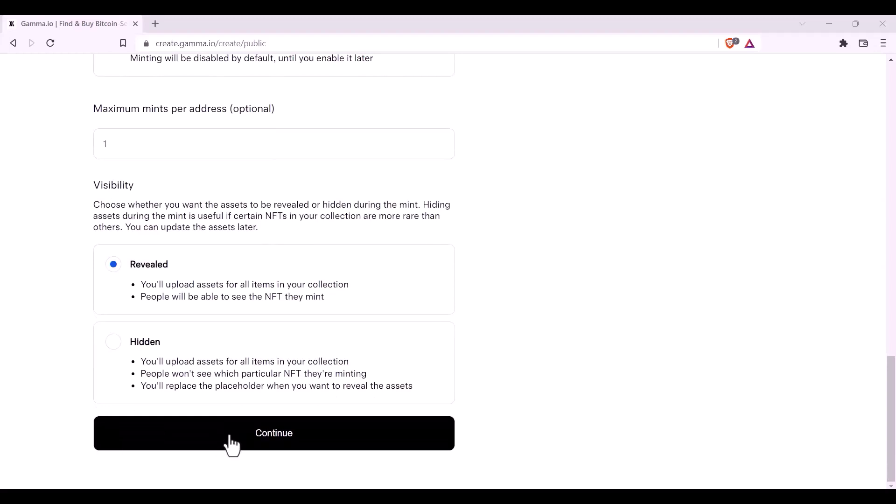
pyautogui.click(230, 437)
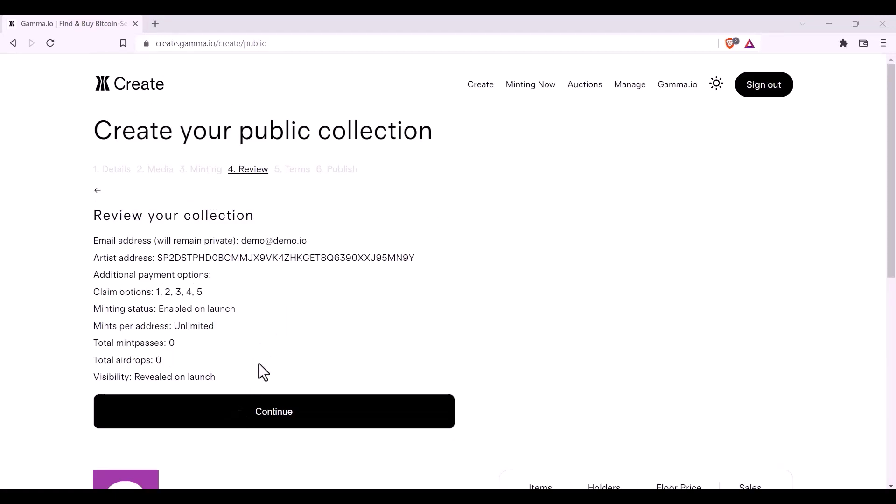
pyautogui.scroll(-5, 252, 374)
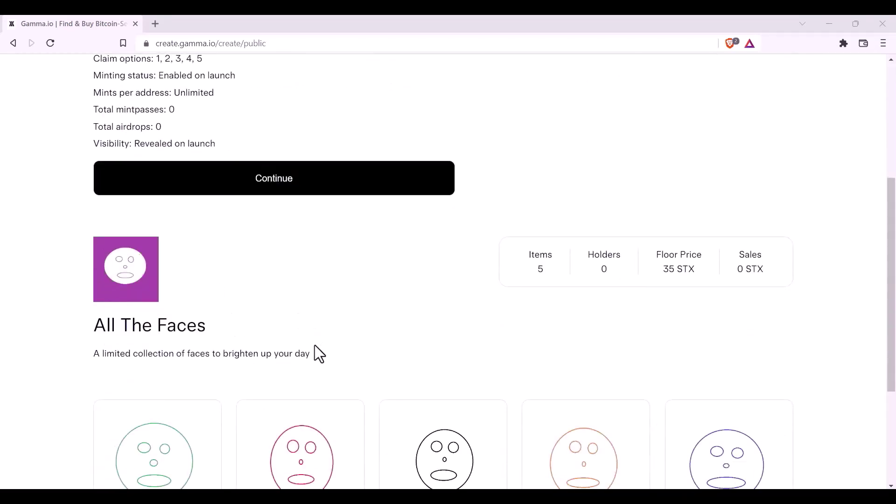
pyautogui.scroll(-4, 373, 359)
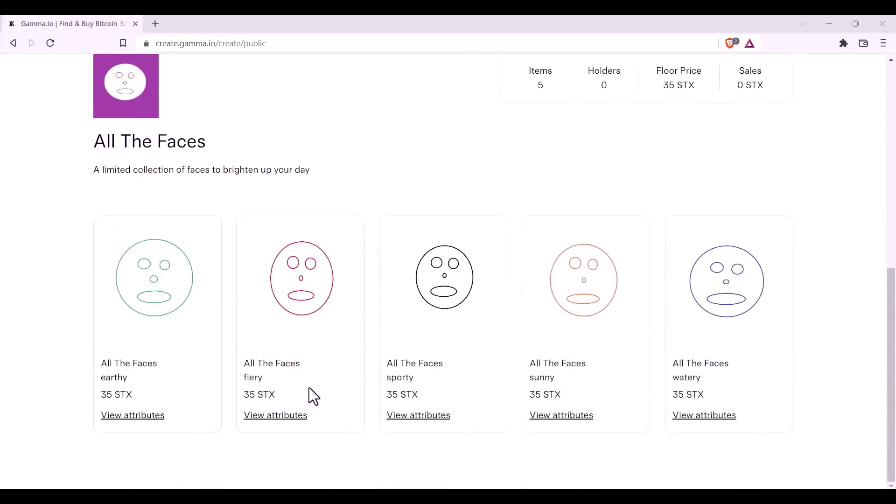
pyautogui.click(296, 417)
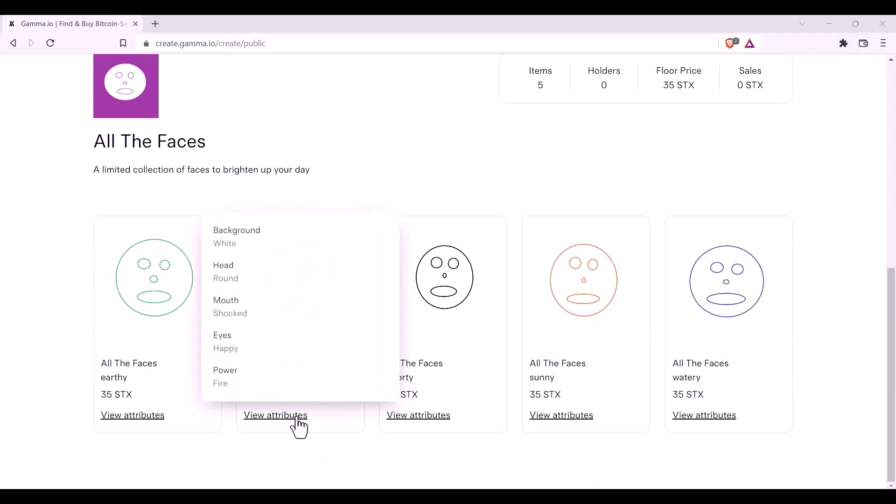
pyautogui.scroll(9, 340, 417)
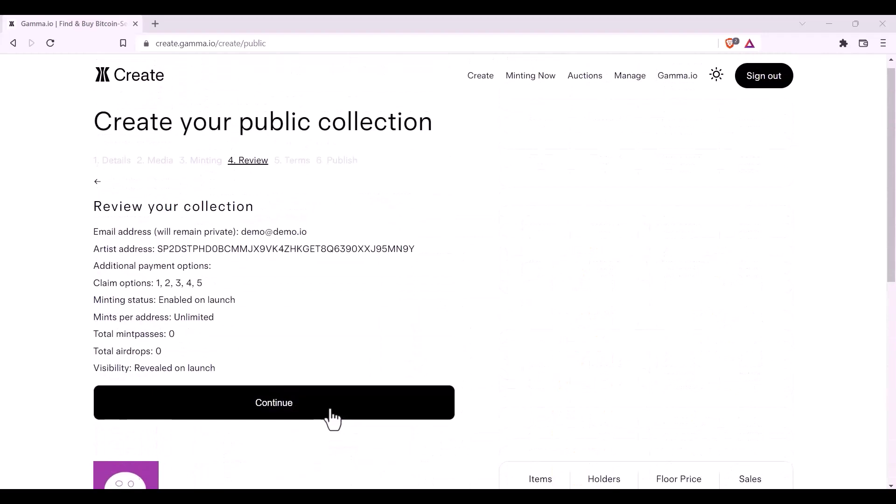
# Move on to the Terms of Use and read them through to the end
pyautogui.click(341, 411)
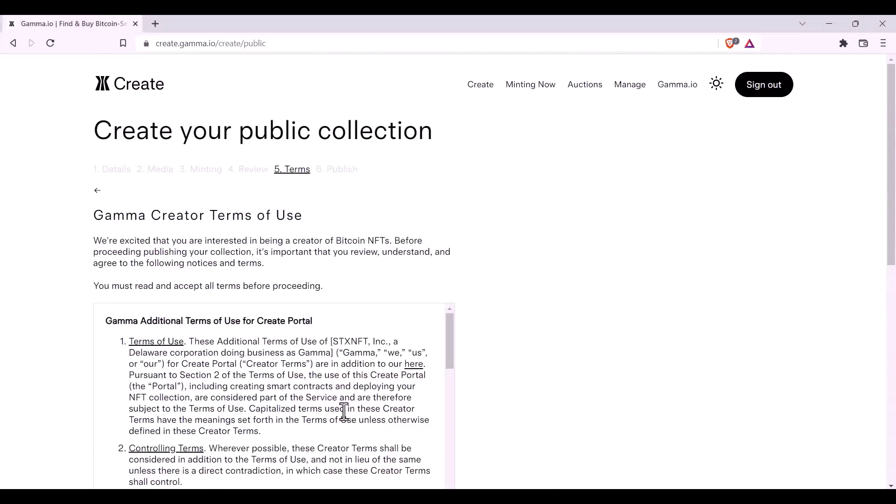
pyautogui.scroll(-10, 344, 412)
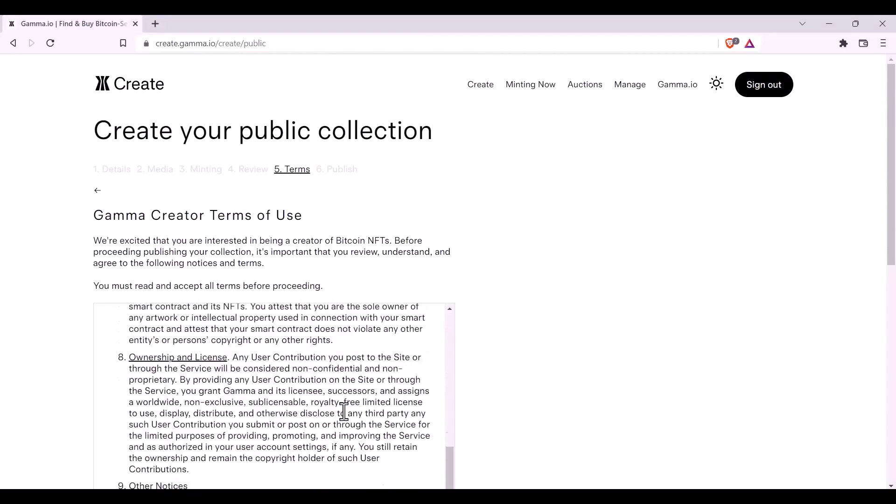
pyautogui.scroll(-4, 344, 411)
pyautogui.scroll(-13, 344, 412)
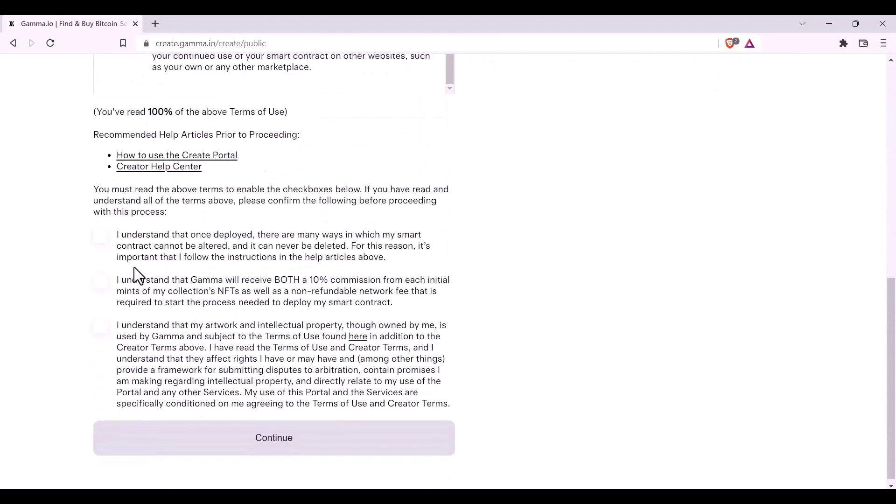
# Tick the terms agreement checkboxes and proceed to the Publish step
pyautogui.click(102, 237)
pyautogui.click(97, 326)
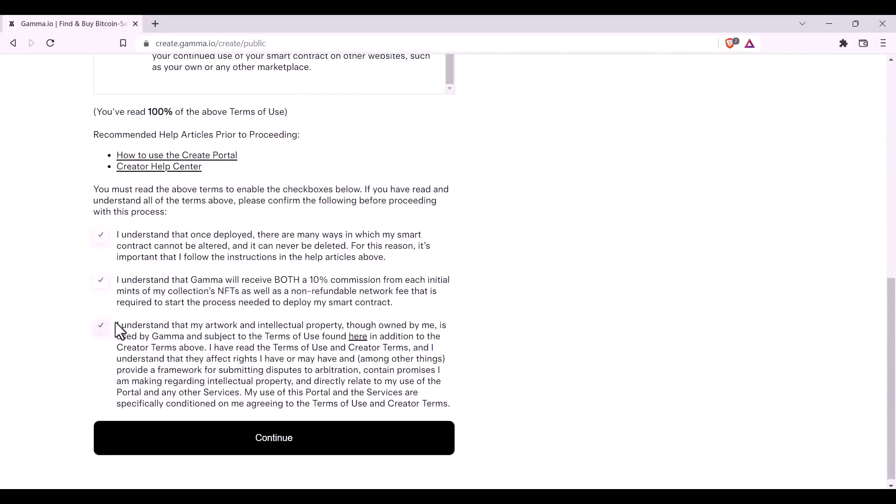
pyautogui.click(275, 439)
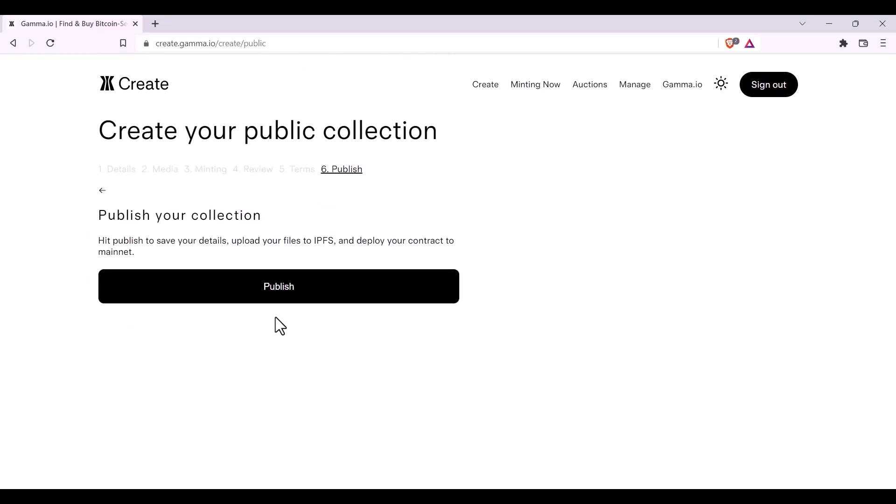
# Publish the 'All The Faces' collection so its files begin uploading
pyautogui.click(281, 294)
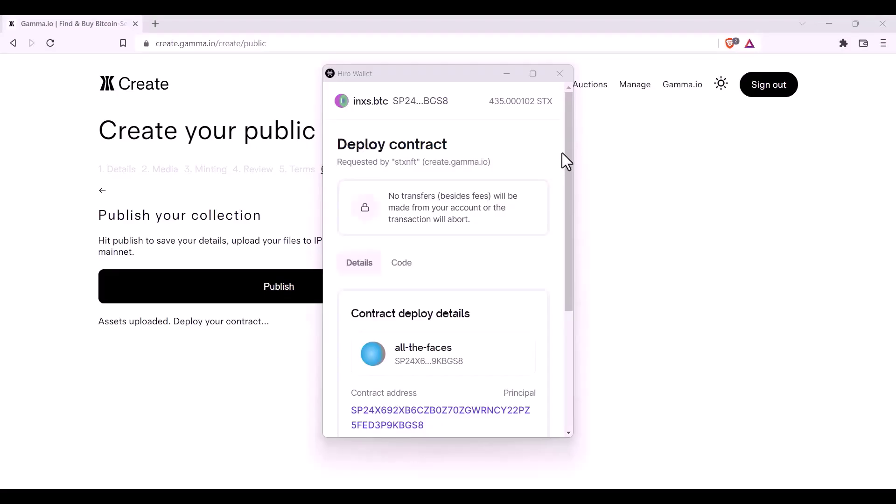
# Scroll through the Hiro Wallet deploy details for the all-the-faces contract and 0.018344 STX fee
pyautogui.moveTo(566, 156); pyautogui.dragTo(565, 278)
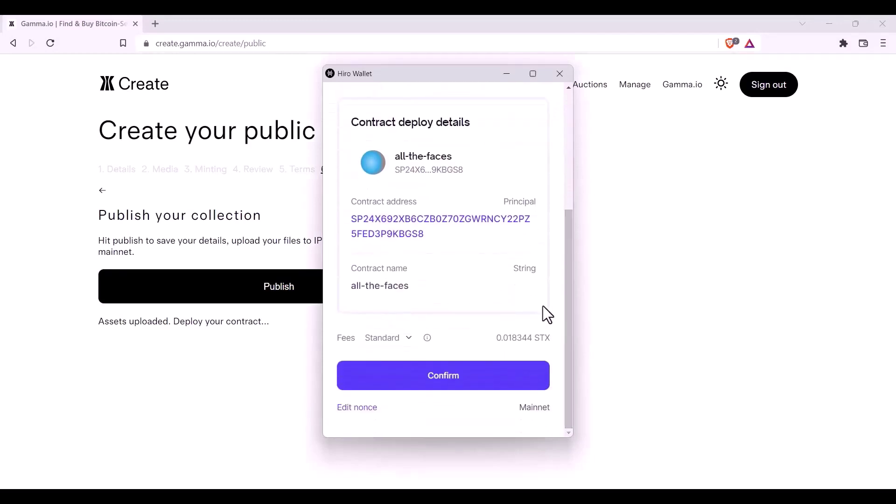